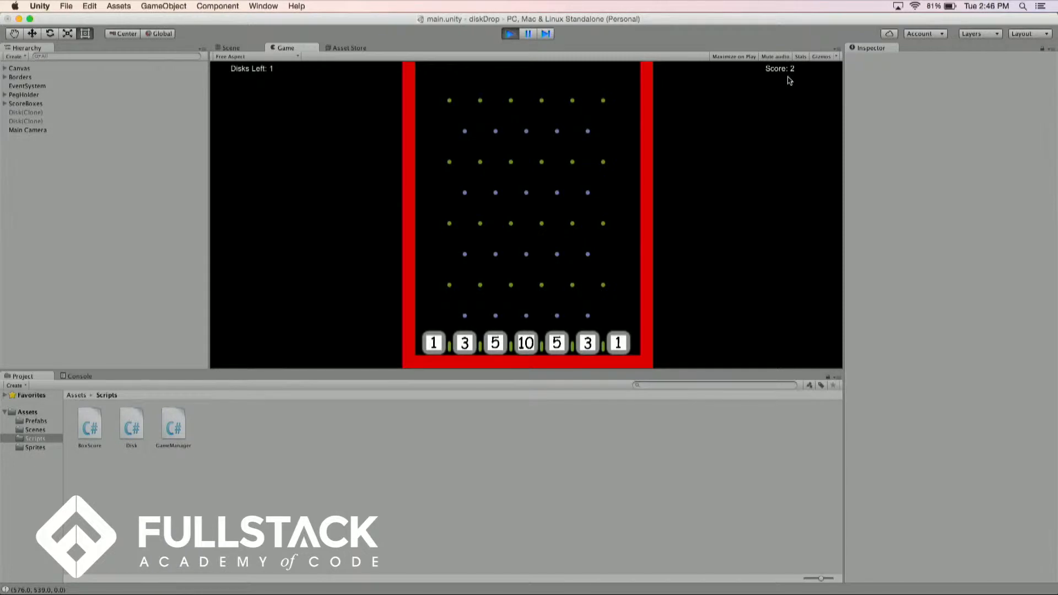
# Drop the last disk at the board's top centre, restart the finished game, and exit play mode.
pyautogui.click(525, 75)
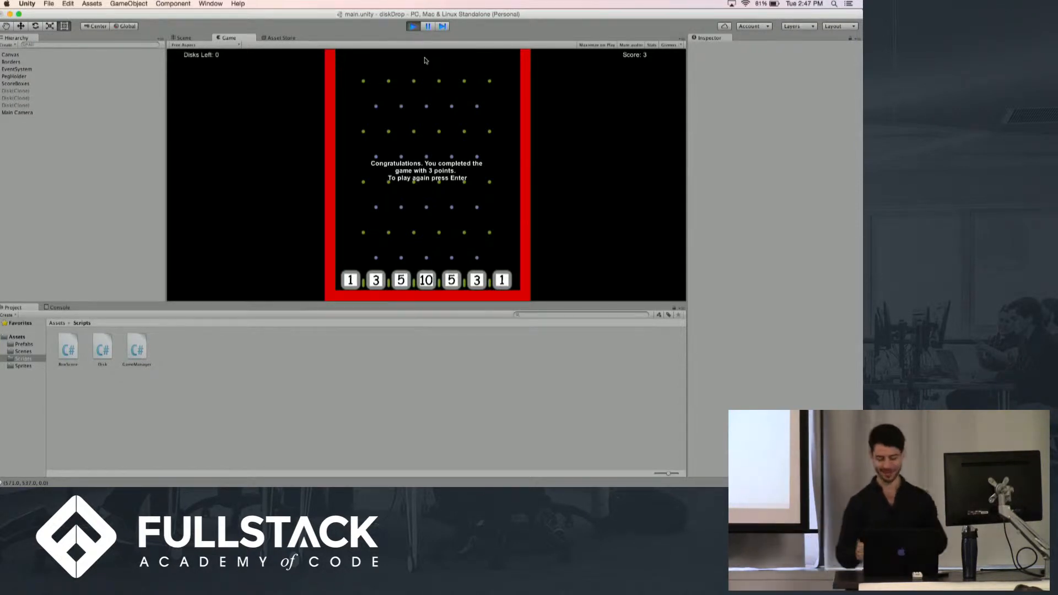
pyautogui.press('Return')
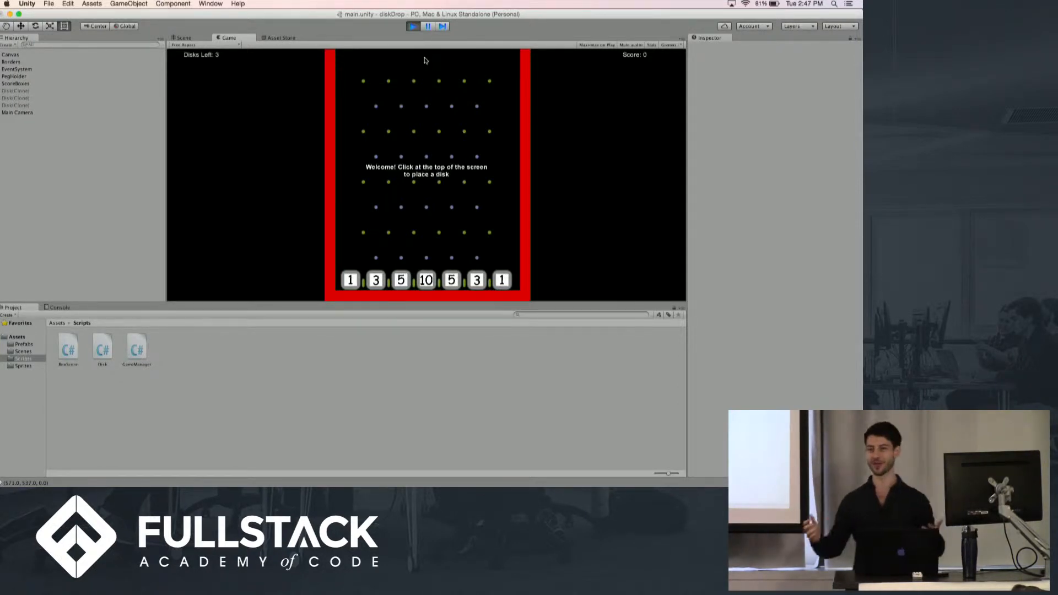
pyautogui.click(412, 26)
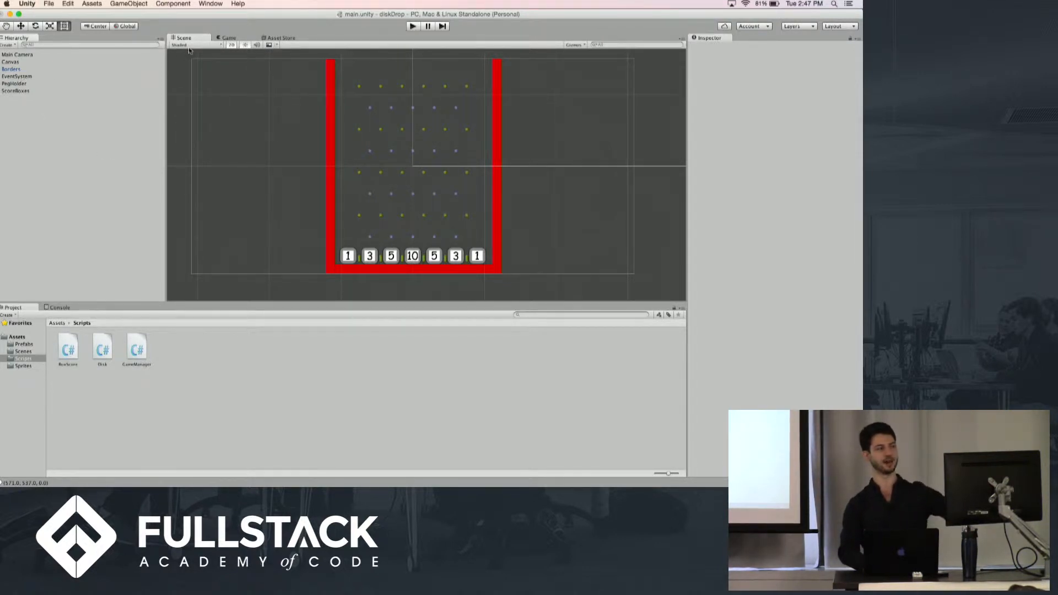
# Select LeftWall inside the Borders object, try shifting it slightly in the scene, and undo the move.
pyautogui.click(10, 69)
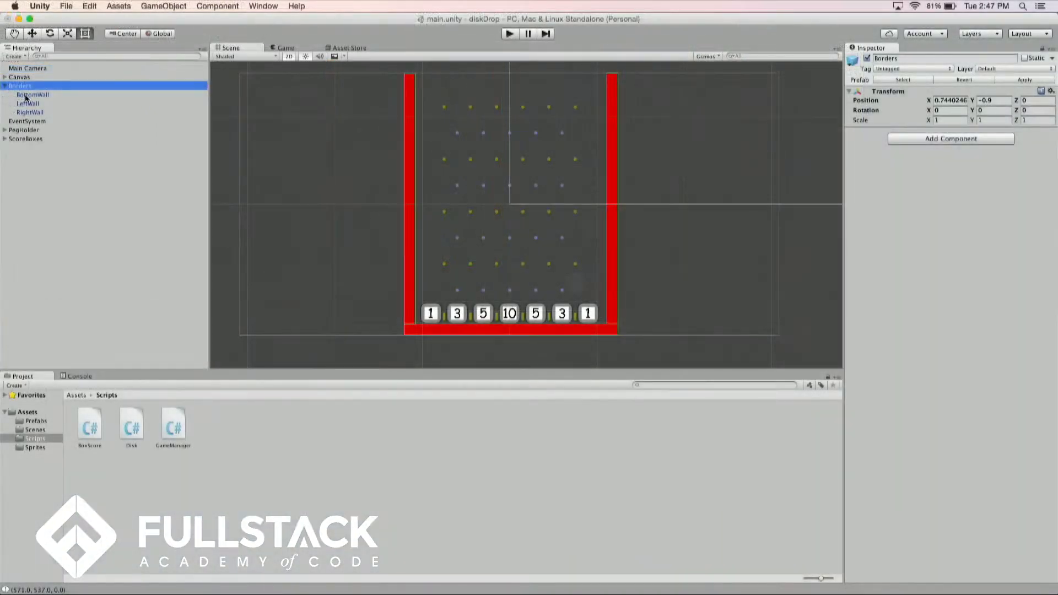
pyautogui.click(26, 103)
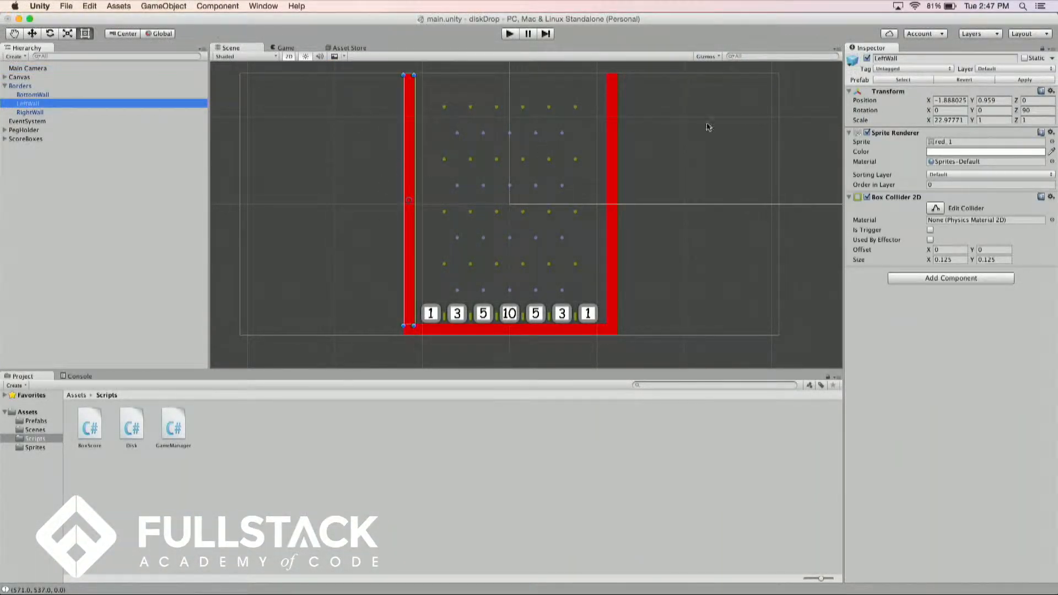
pyautogui.moveTo(411, 161)
pyautogui.mouseDown()
pyautogui.moveTo(402, 150)
pyautogui.moveTo(413, 154)
pyautogui.mouseUp()
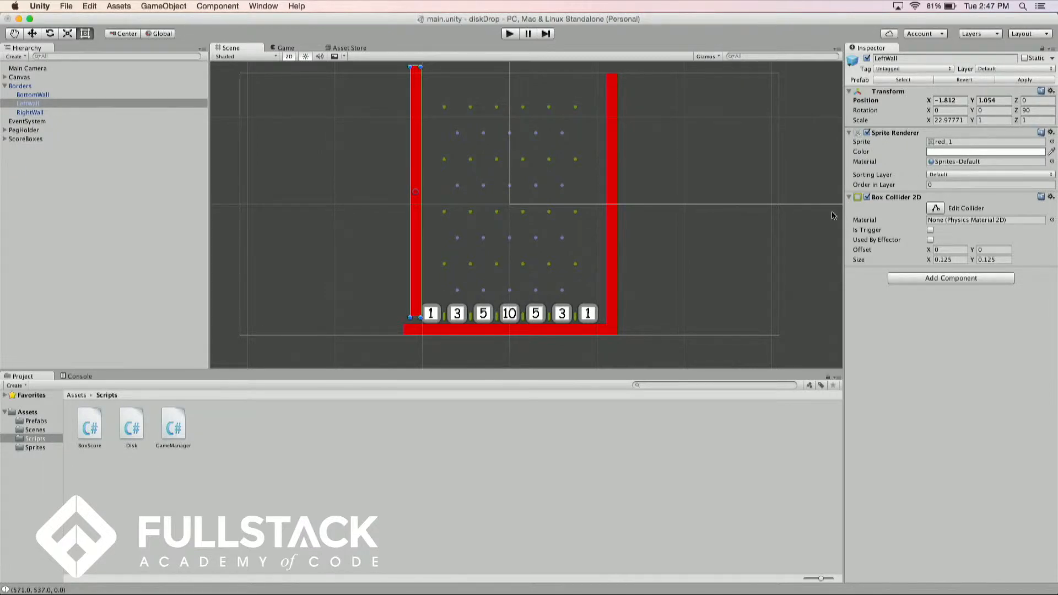
pyautogui.press('super+z')
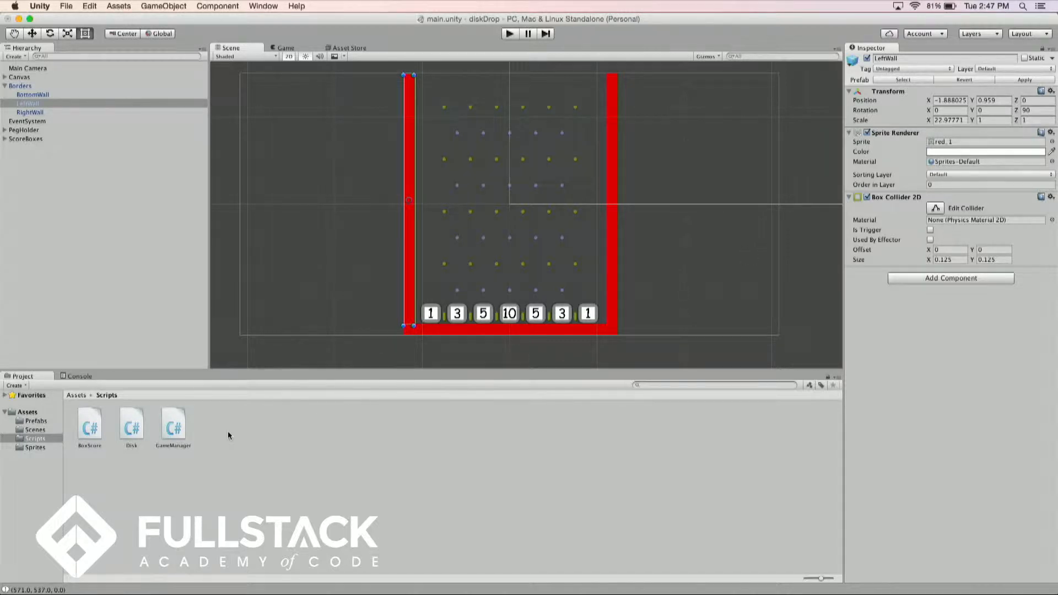
# Look through the project's Scenes, Scripts and Sprites asset folders.
pyautogui.click(27, 429)
pyautogui.click(33, 447)
pyautogui.click(33, 439)
pyautogui.click(34, 448)
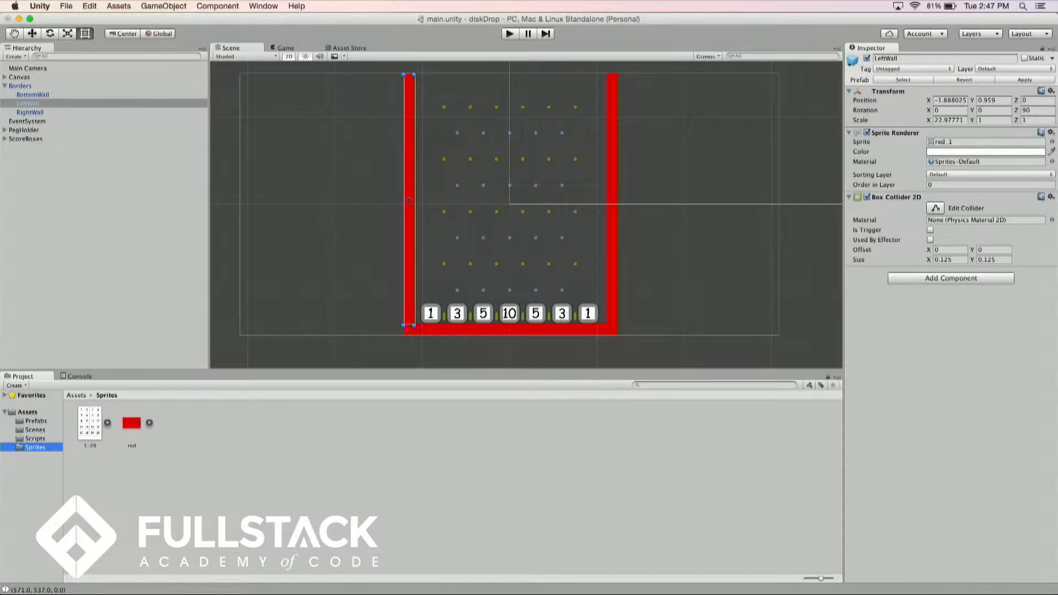
# Create a new 2D sprite object in the scene and assign the Knob sprite to its Sprite Renderer.
pyautogui.click(21, 56)
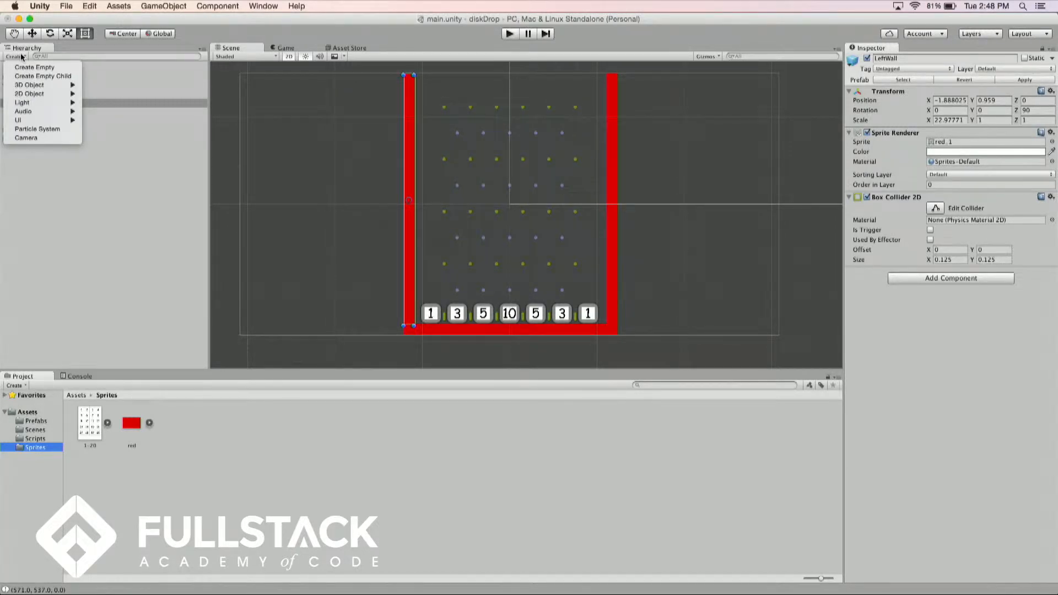
pyautogui.moveTo(32, 93)
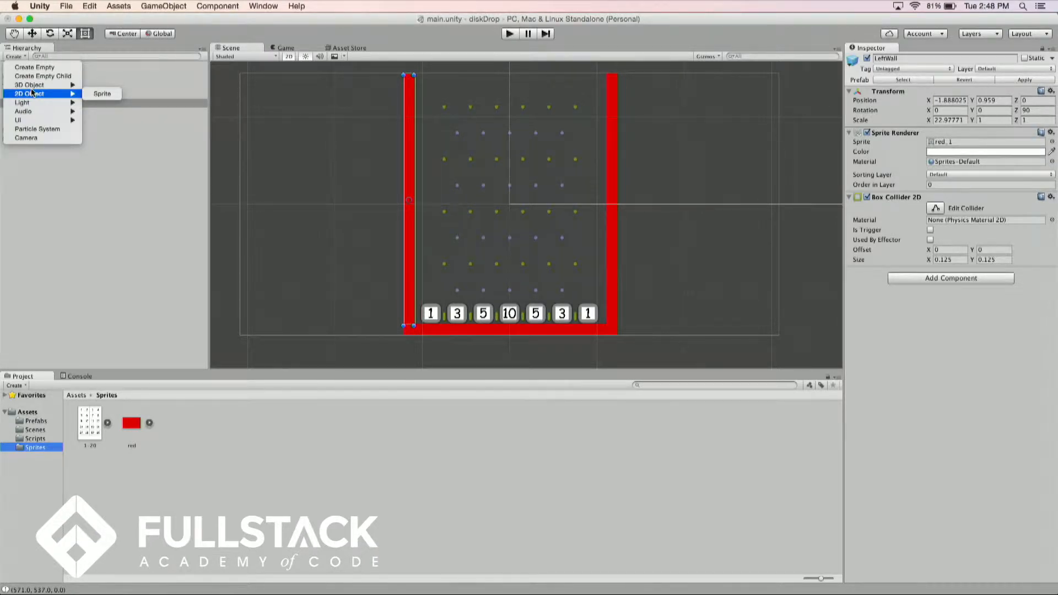
pyautogui.click(94, 94)
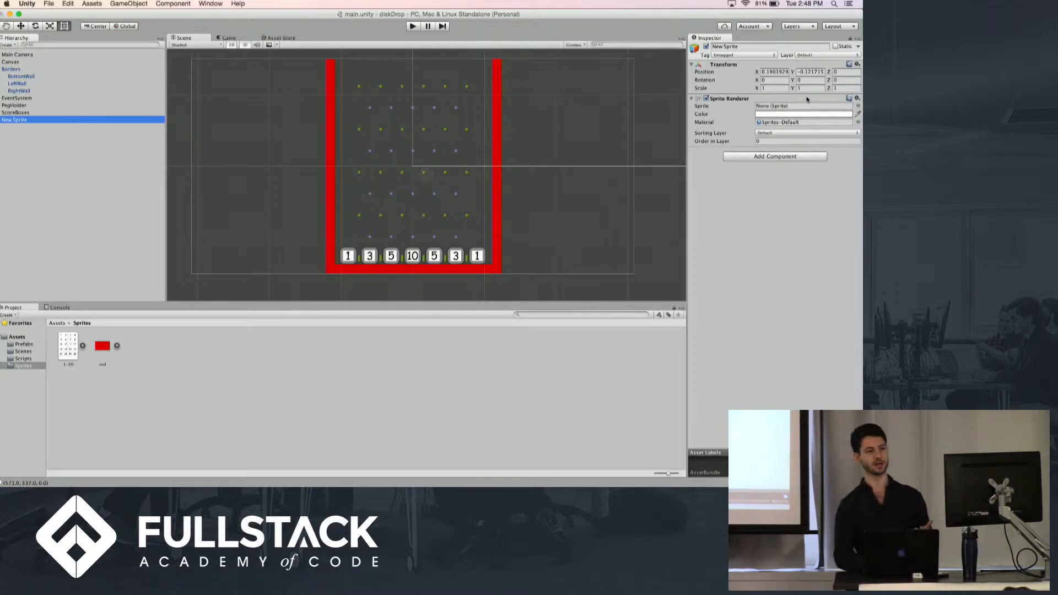
pyautogui.click(858, 106)
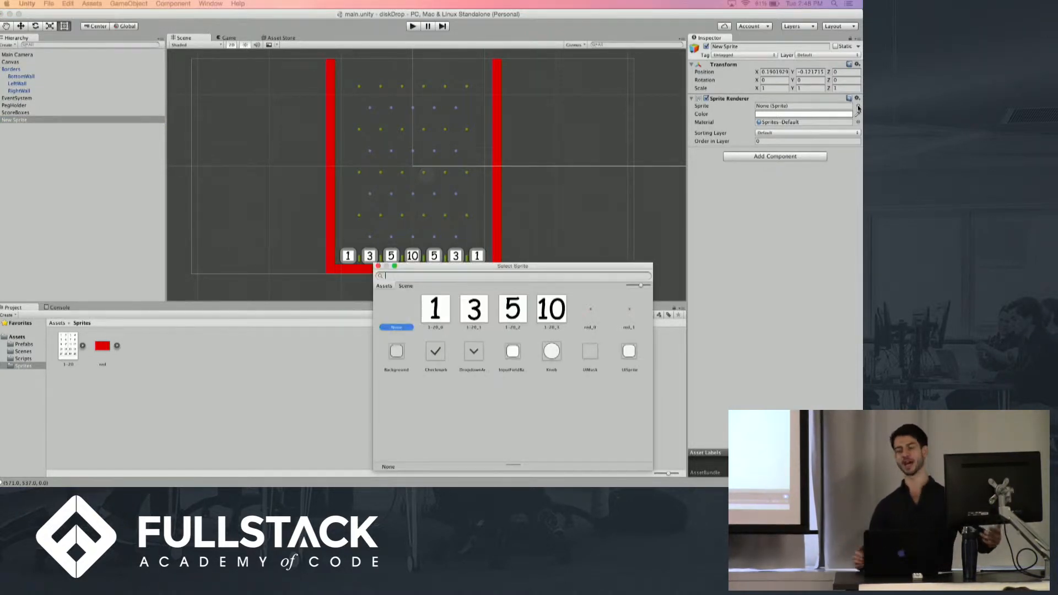
pyautogui.doubleClick(556, 358)
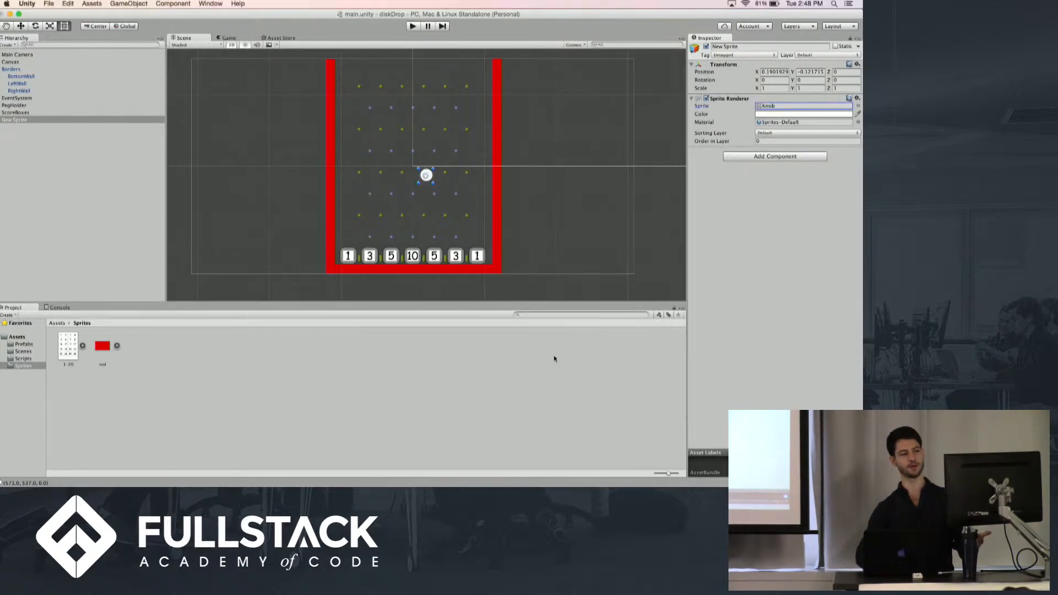
# Move the new sprite to the board's upper-left corner, about X -0.918, Y 1.366, and test it in play mode.
pyautogui.moveTo(427, 178); pyautogui.dragTo(350, 69)
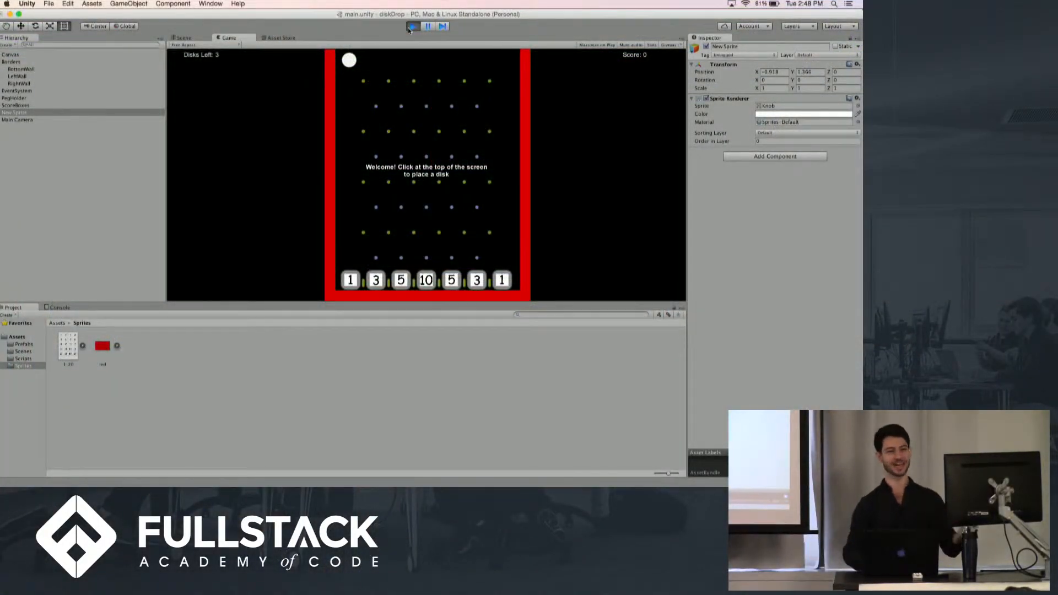
pyautogui.click(408, 28)
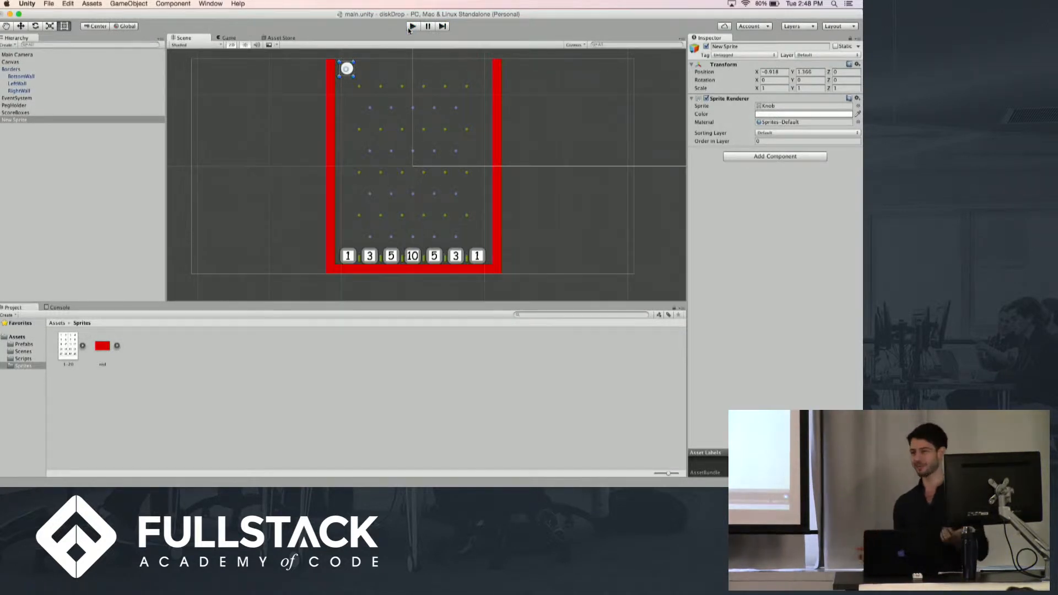
# Add a Rigidbody 2D component to the new sprite, check its mass and gravity scale, and test the sprite in play mode.
pyautogui.click(762, 156)
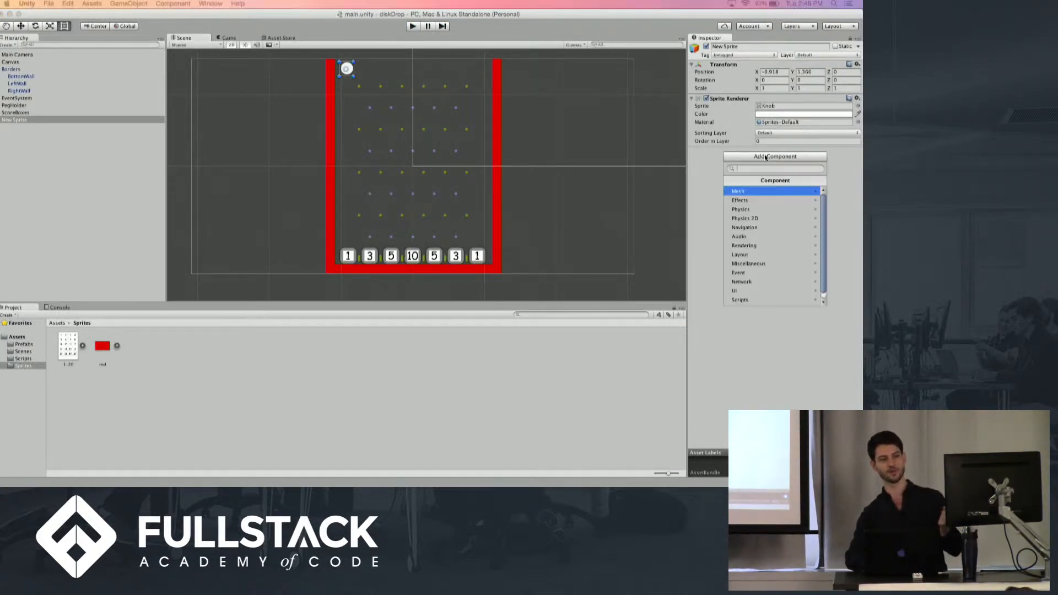
pyautogui.click(756, 218)
pyautogui.click(759, 192)
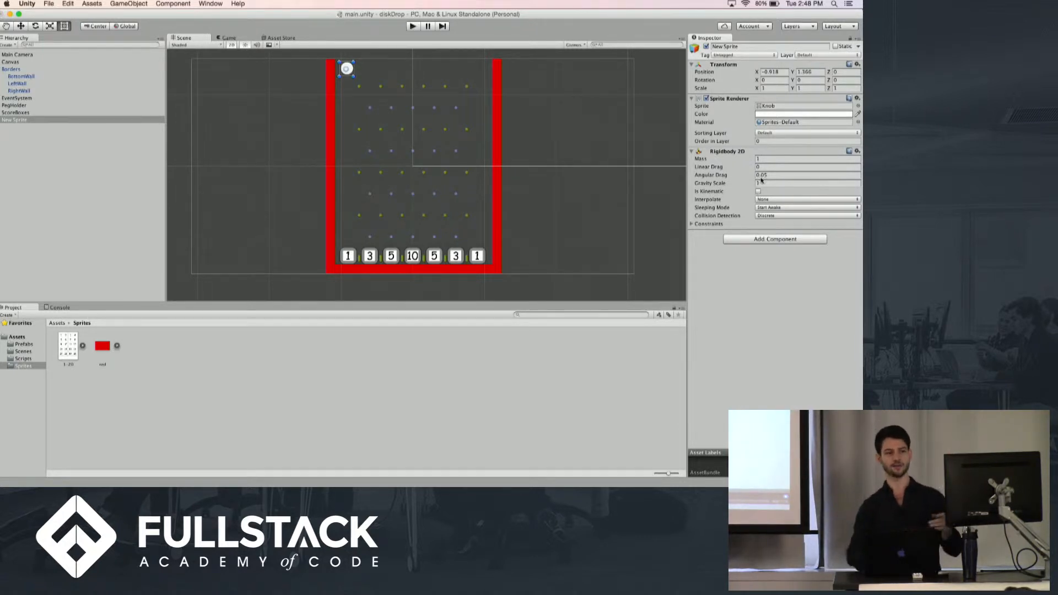
pyautogui.click(765, 158)
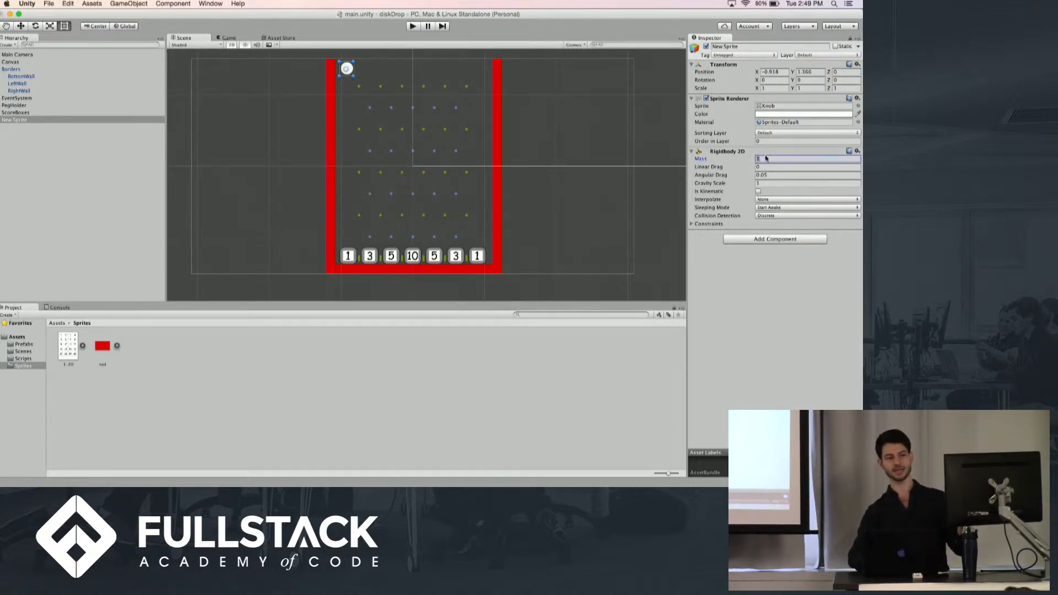
pyautogui.click(781, 184)
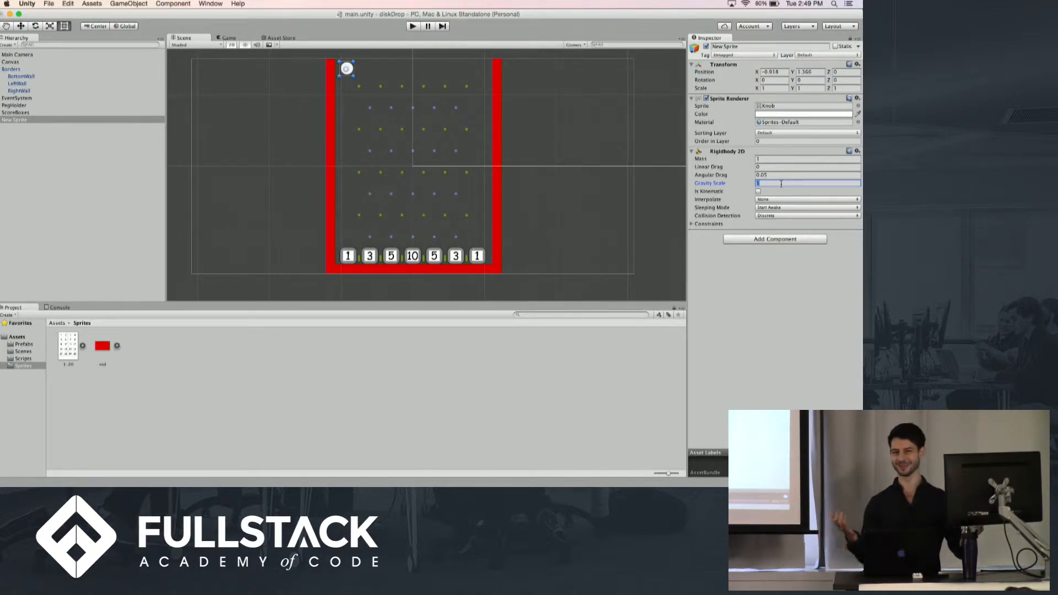
pyautogui.click(408, 27)
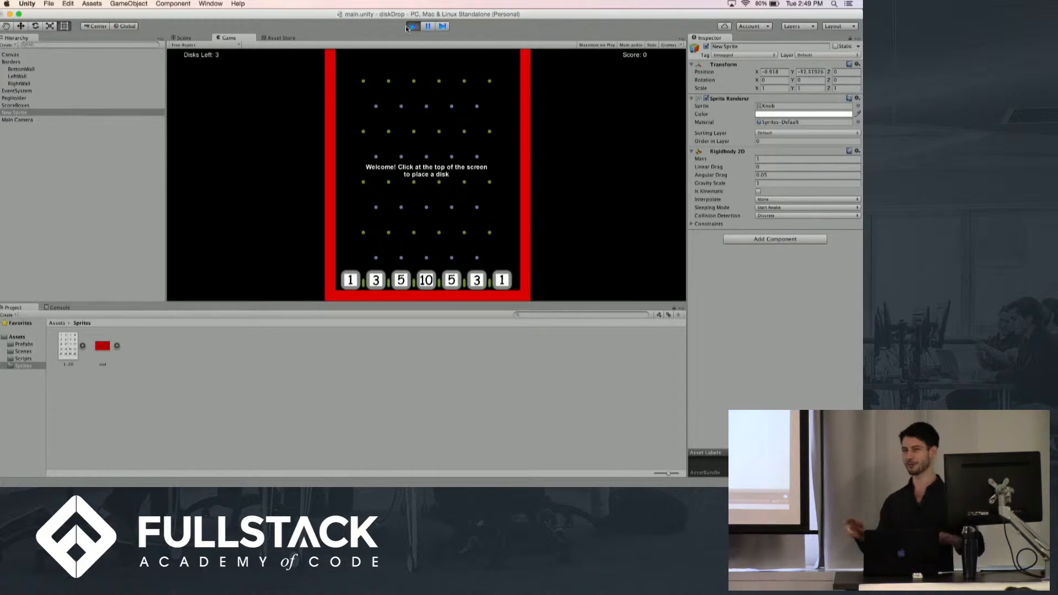
pyautogui.click(412, 26)
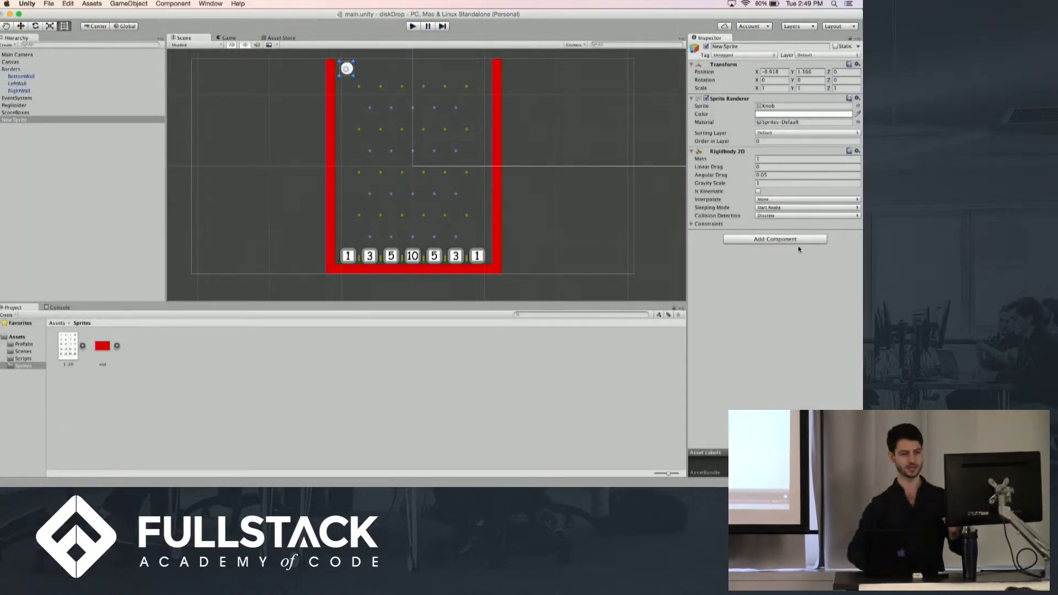
# Add a Circle Collider 2D component to the new sprite.
pyautogui.click(794, 240)
pyautogui.click(785, 296)
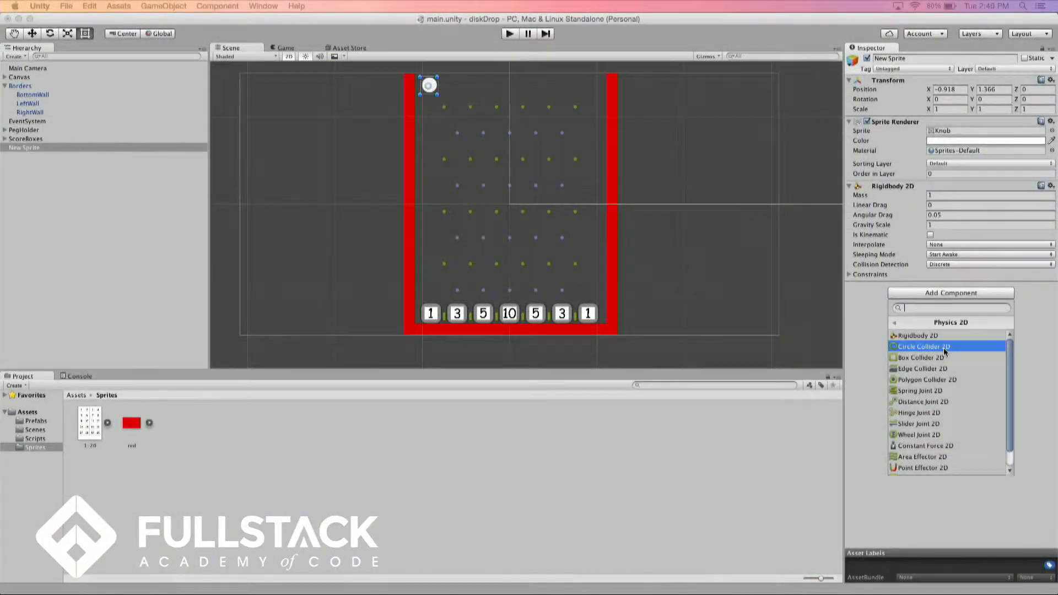
pyautogui.click(944, 347)
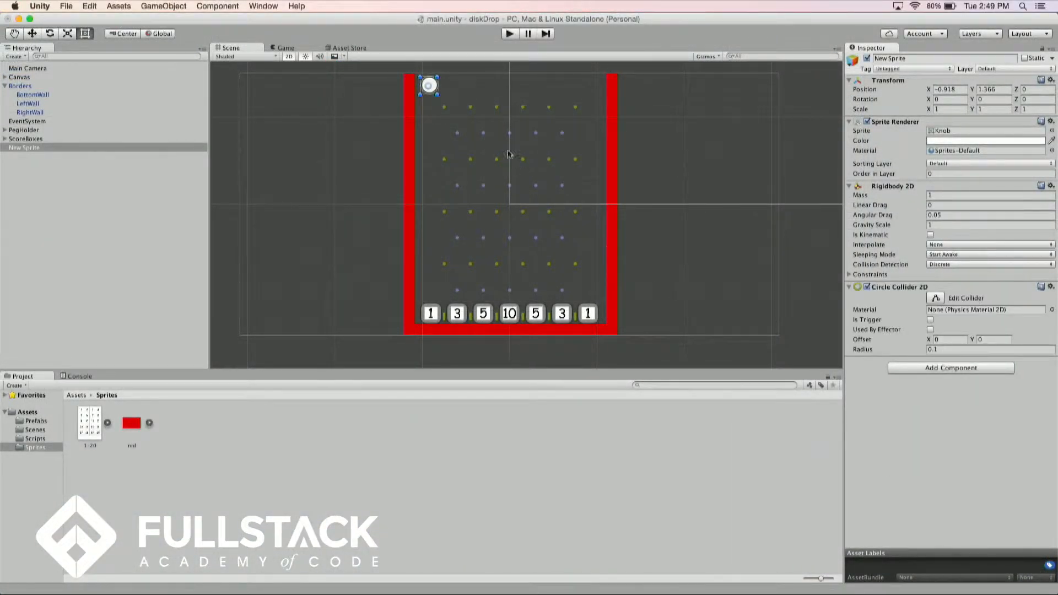
# Examine the collider outlines of the new sprite and the adjacent border wall up close.
pyautogui.press('f')
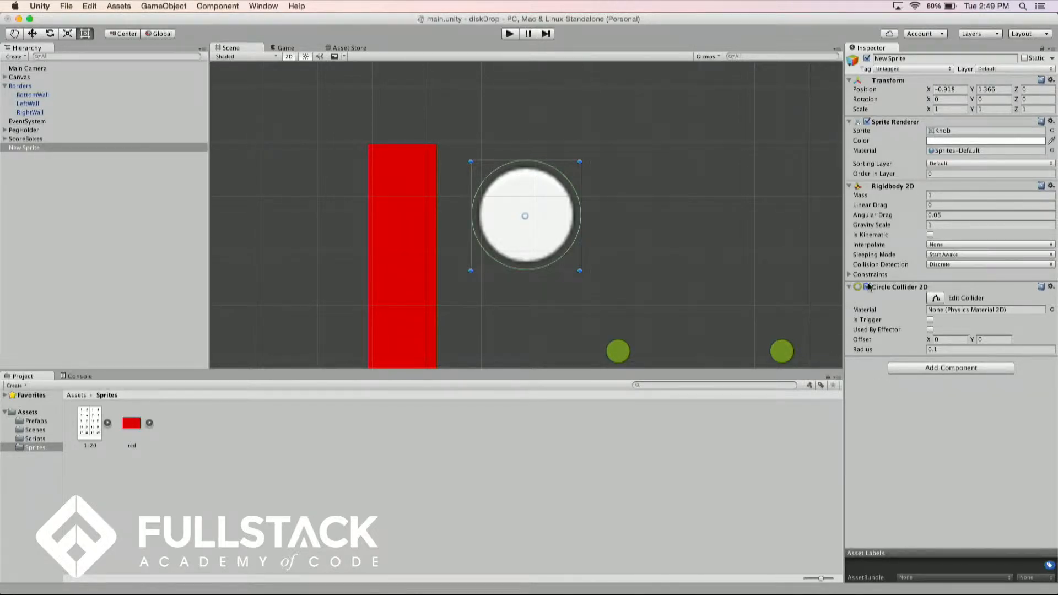
pyautogui.click(395, 250)
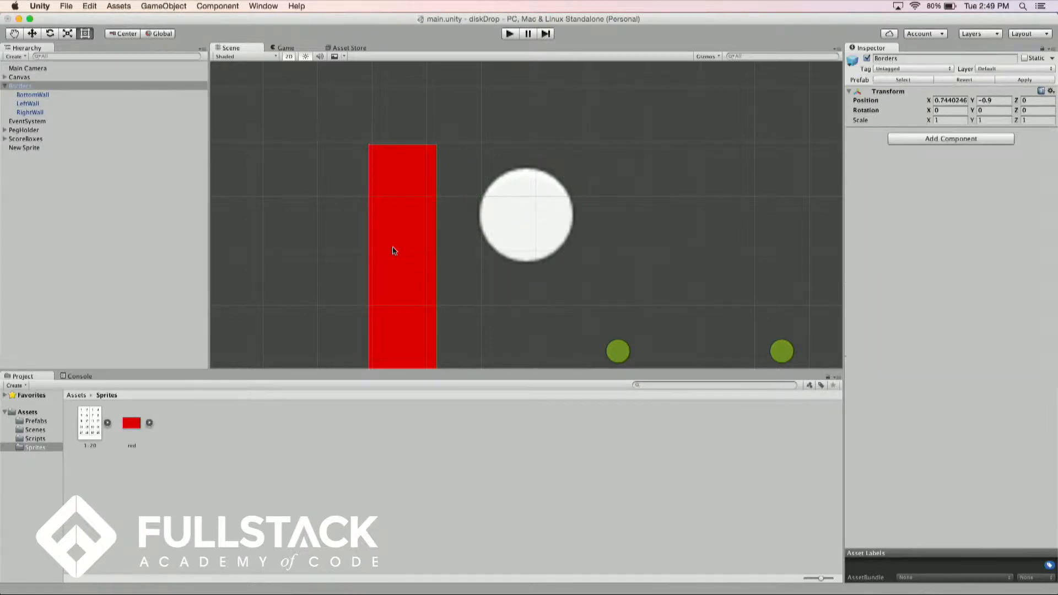
pyautogui.scroll(5, 422, 217)
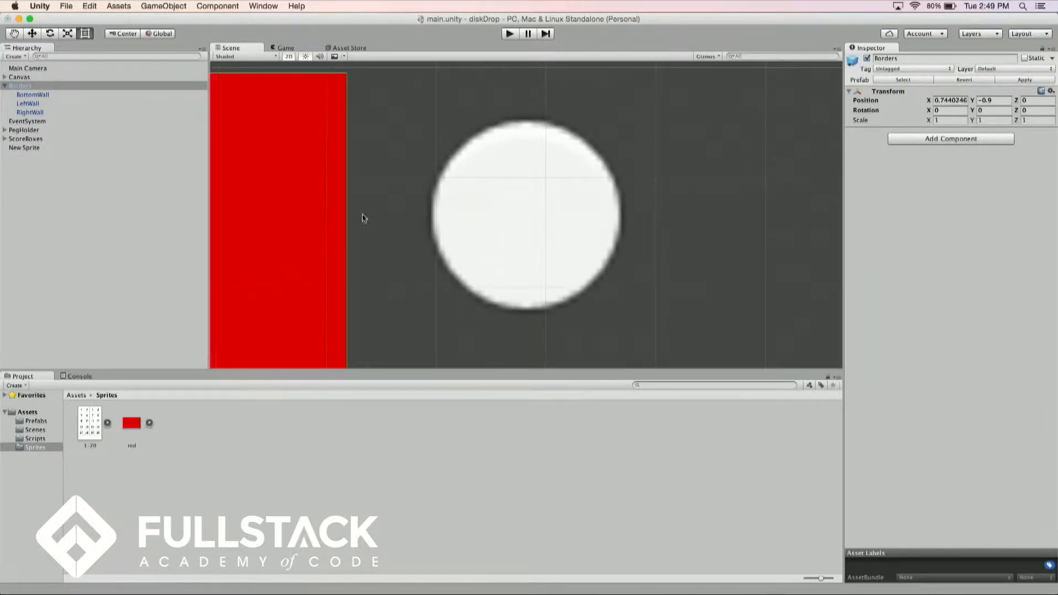
pyautogui.scroll(-2, 361, 217)
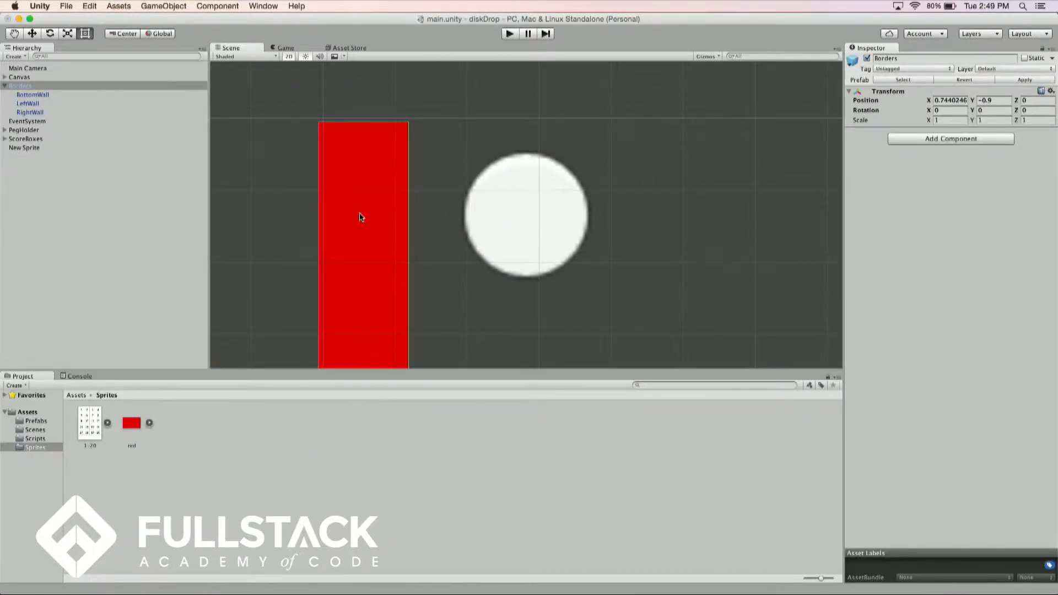
pyautogui.click(503, 206)
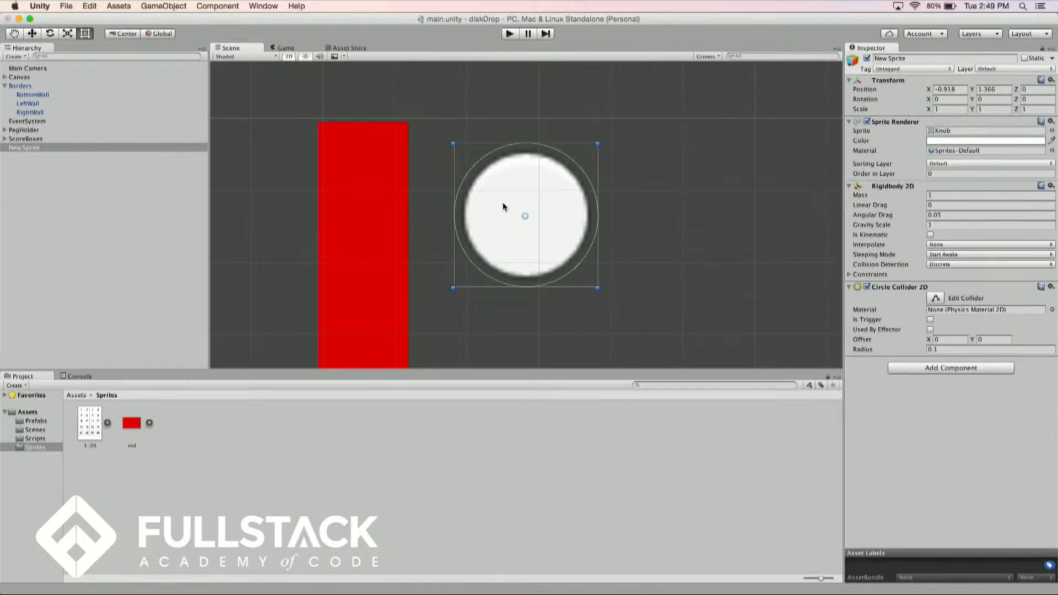
# Move the new sprite to about X -0.733, Y 1.398, above the pegs, and test its collisions in play mode.
pyautogui.scroll(-10, 503, 207)
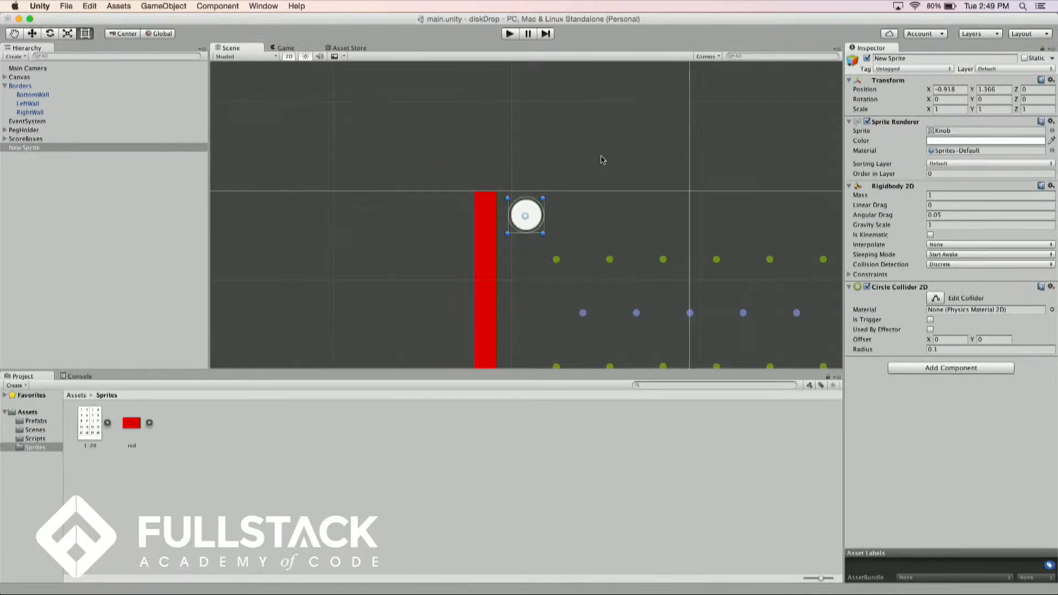
pyautogui.moveTo(527, 221); pyautogui.dragTo(552, 217)
pyautogui.scroll(-4, 540, 117)
pyautogui.scroll(-5, 532, 105)
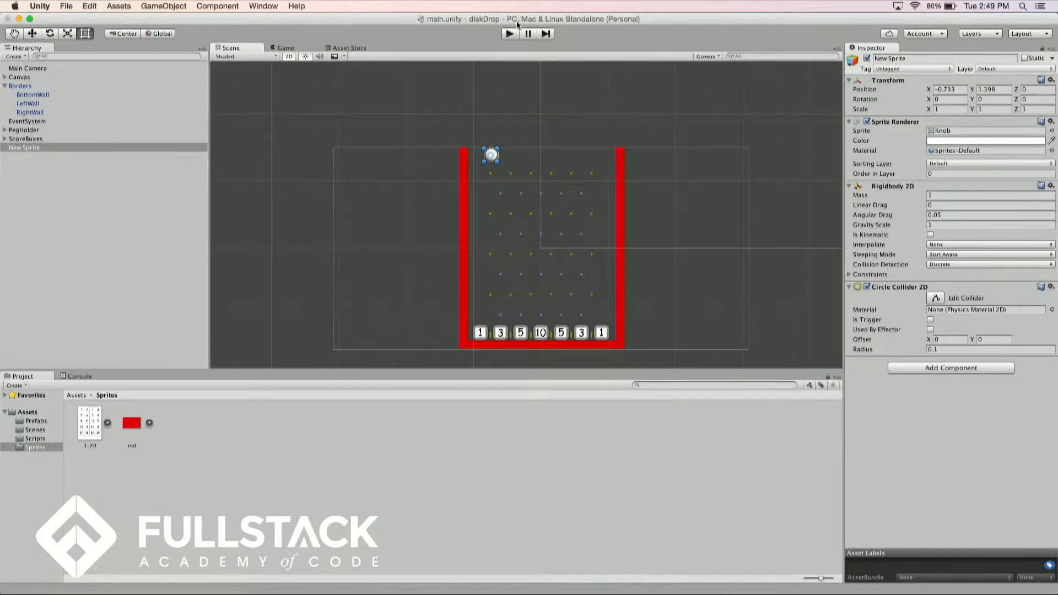
pyautogui.click(512, 35)
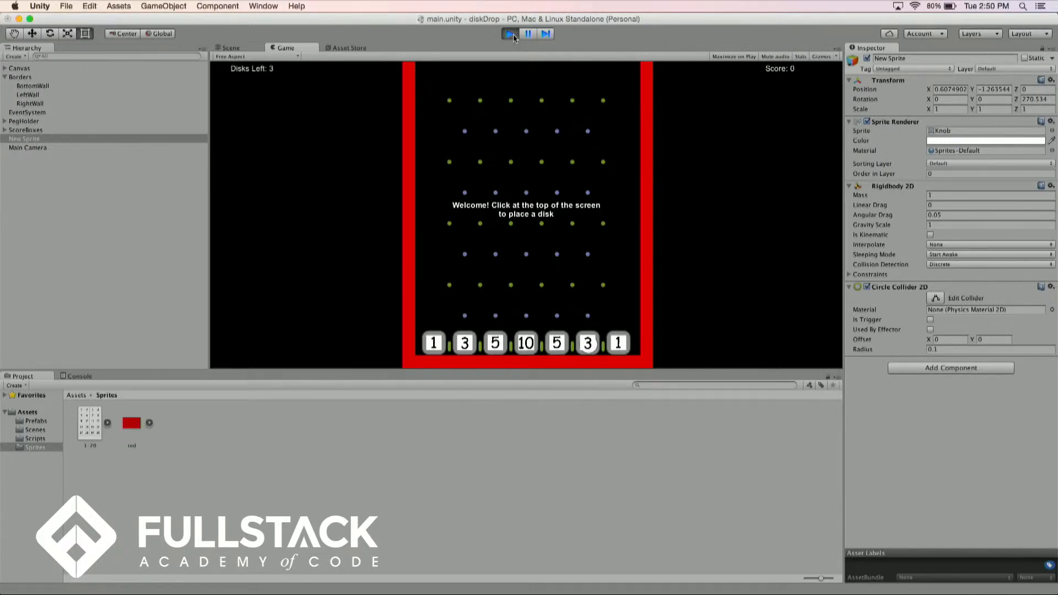
pyautogui.click(512, 34)
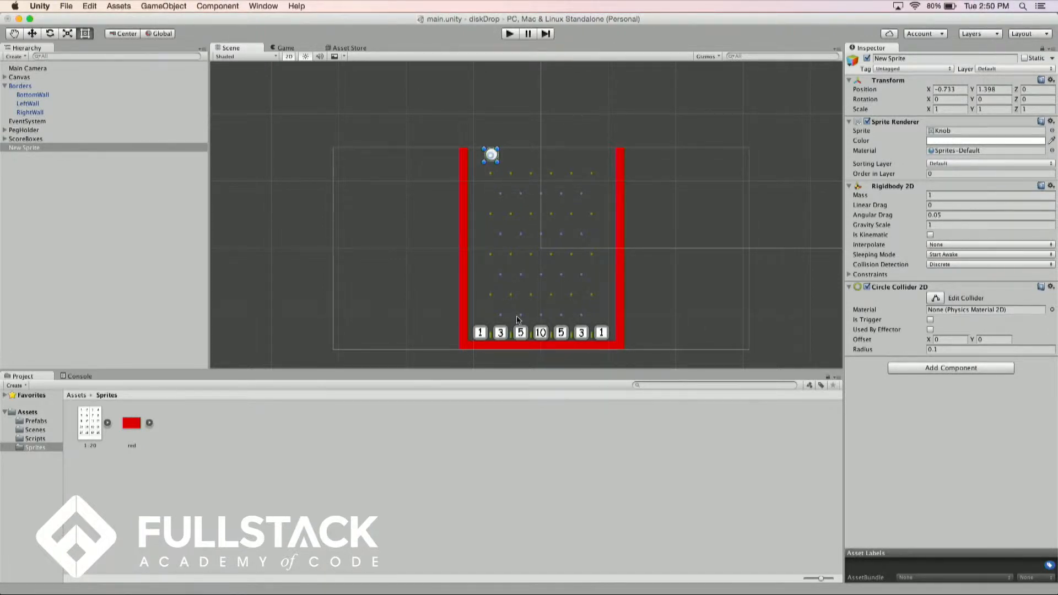
# Inspect the leftmost score box's components, and rename the new sprite as demoDisk.
pyautogui.click(481, 342)
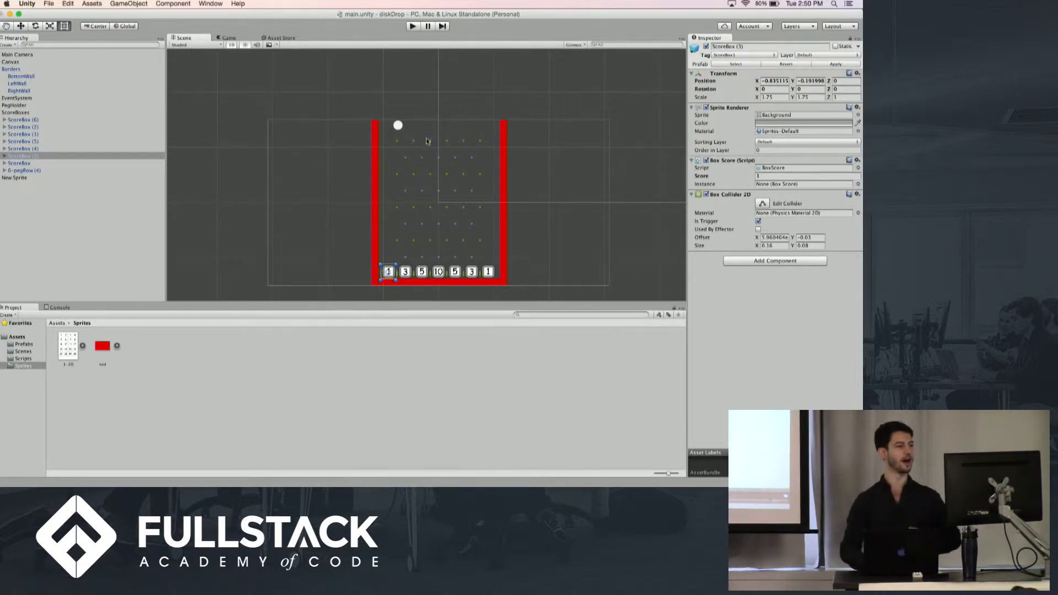
pyautogui.click(398, 127)
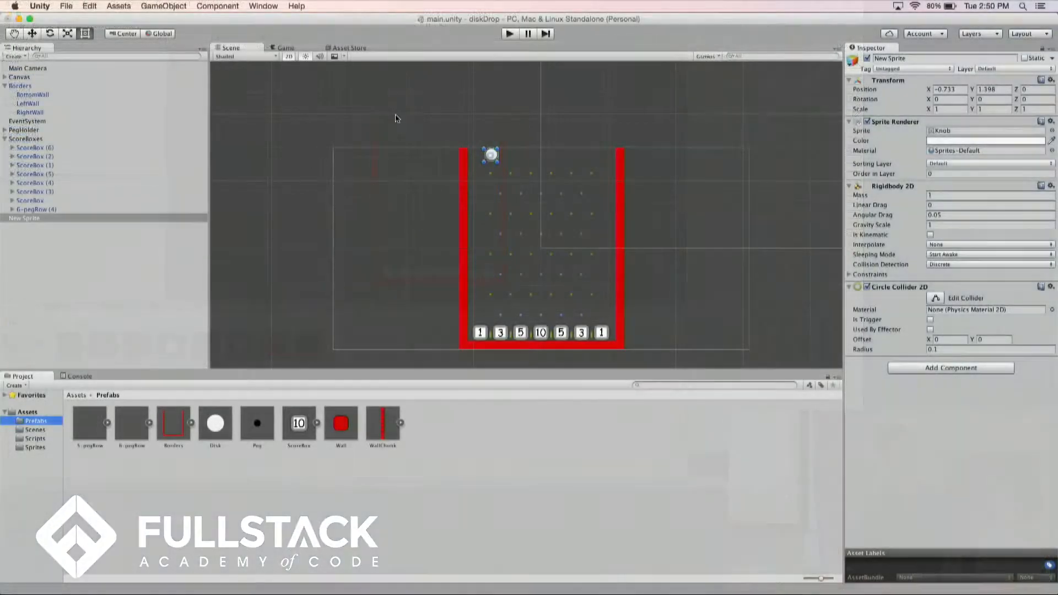
pyautogui.click(22, 218)
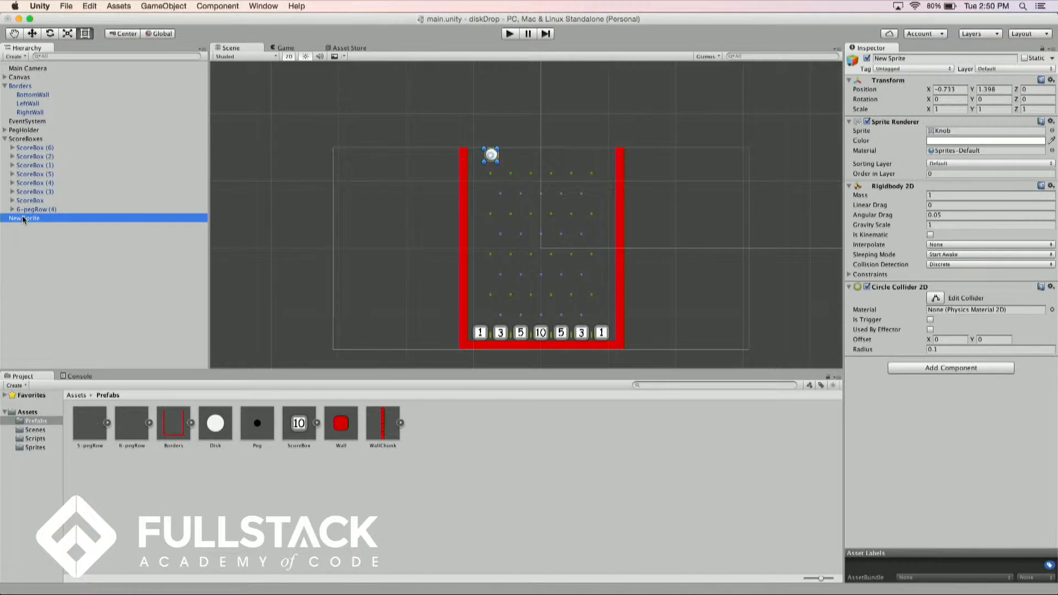
pyautogui.click(23, 218)
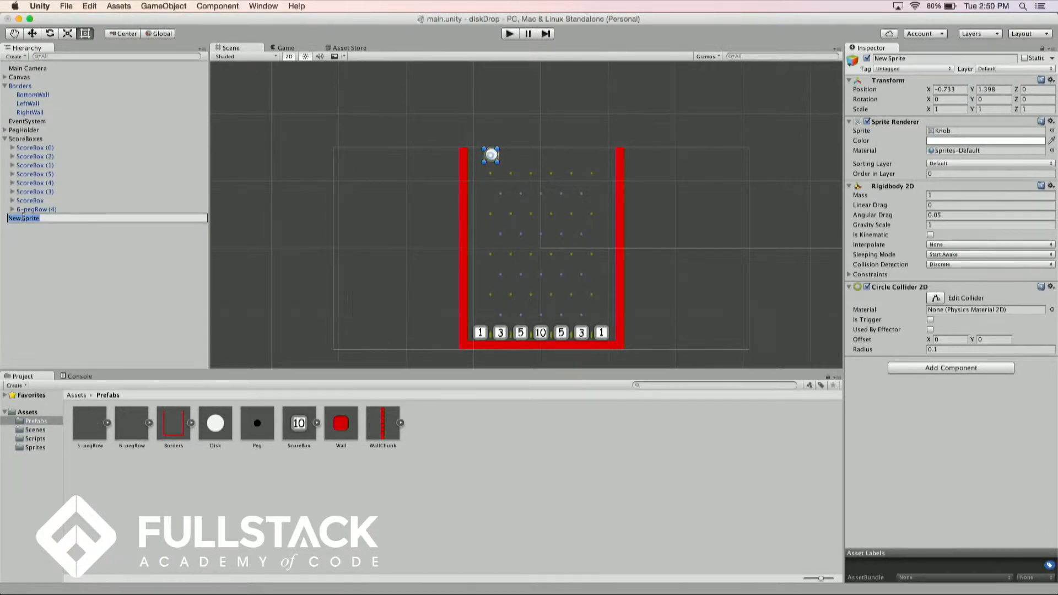
pyautogui.write('demoDisk')
pyautogui.press('Return')
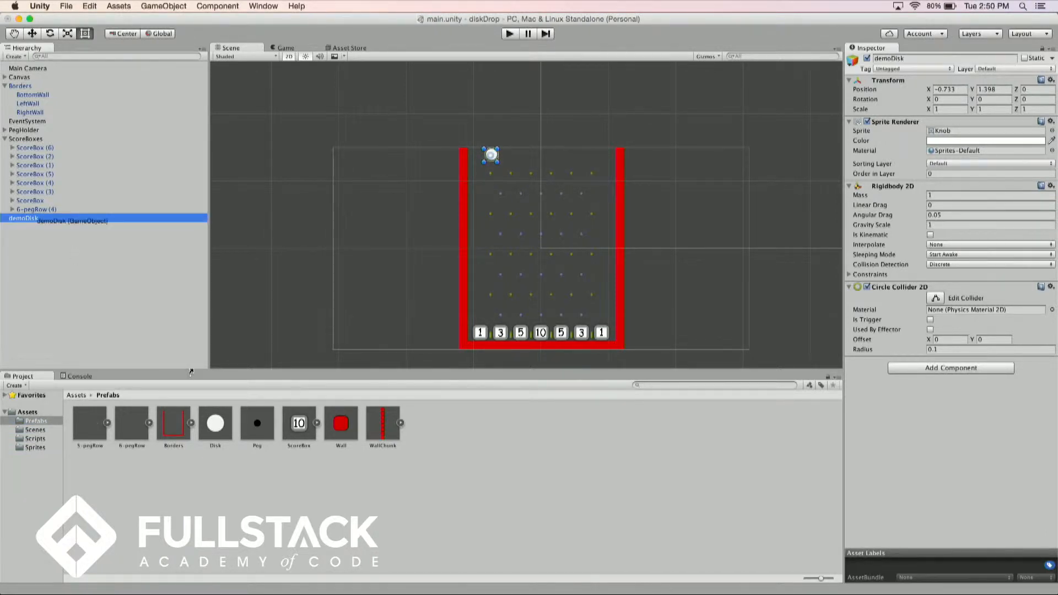
# Save demoDisk as a prefab in the Prefabs folder and place an instance of it in the scene, left of the board.
pyautogui.moveTo(314, 514); pyautogui.dragTo(316, 516)
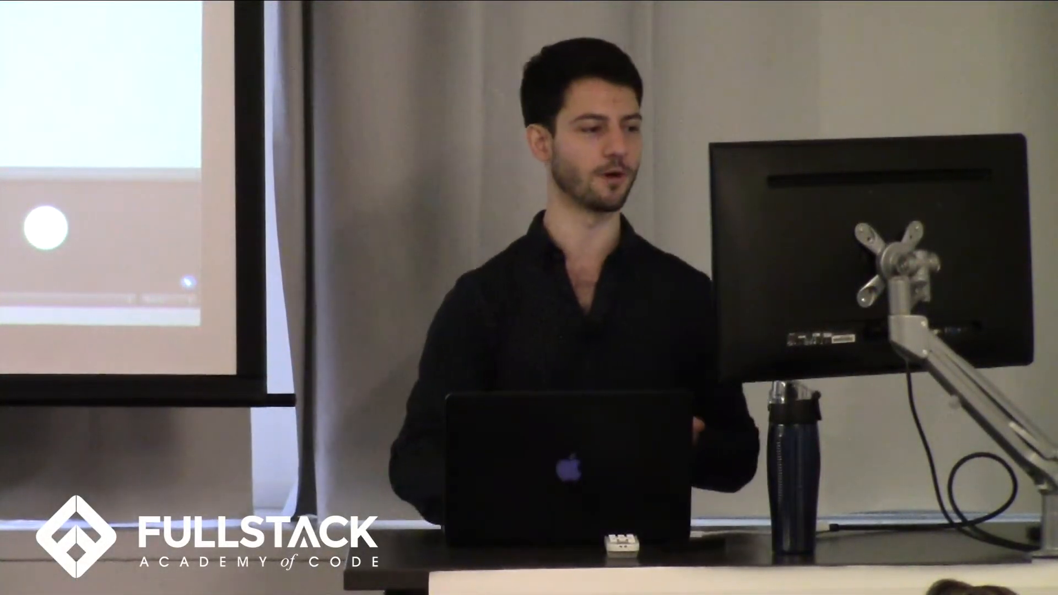
pyautogui.moveTo(215, 423); pyautogui.dragTo(338, 180)
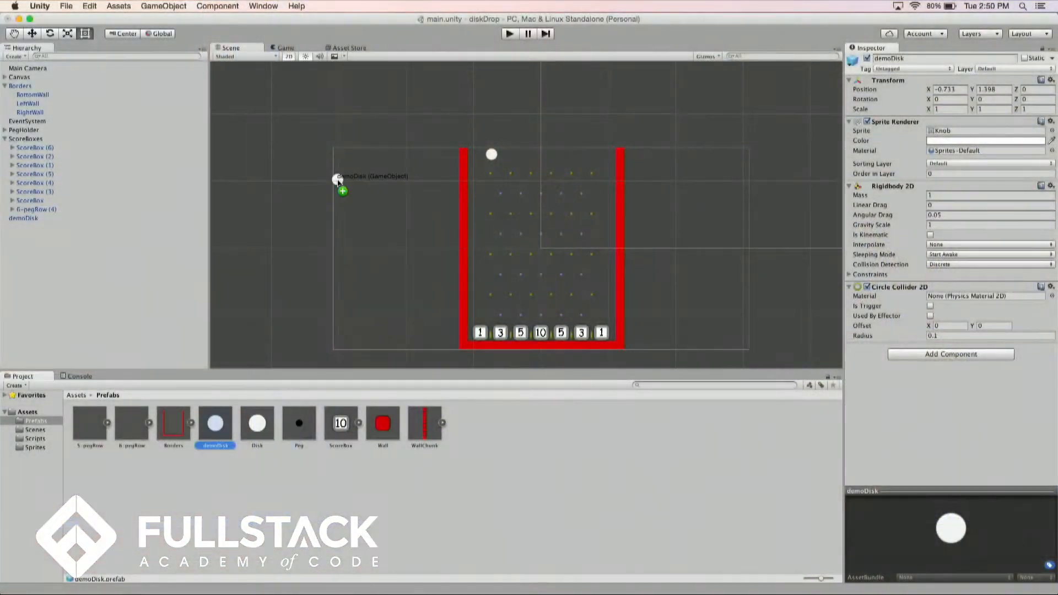